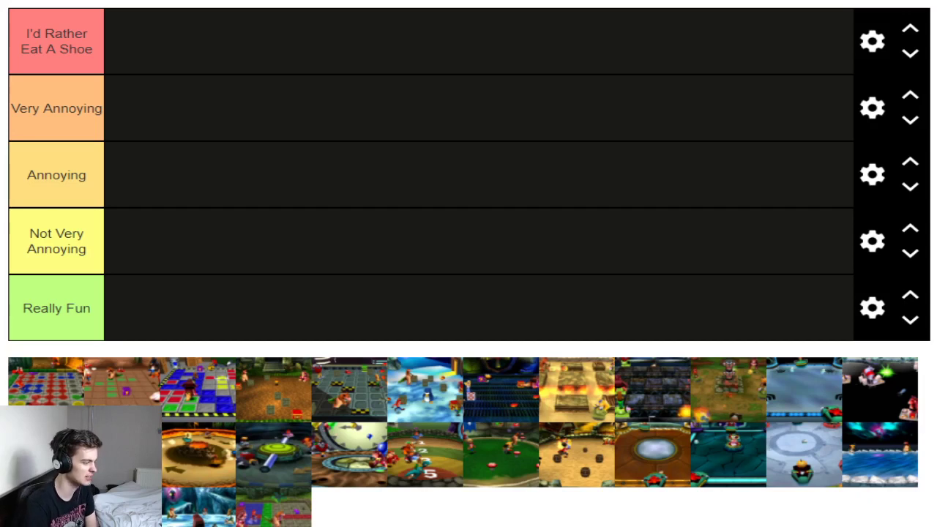
- Move the colourful board-tile screenshot from the pool into the Really Fun row
drag(45, 380, 143, 307)
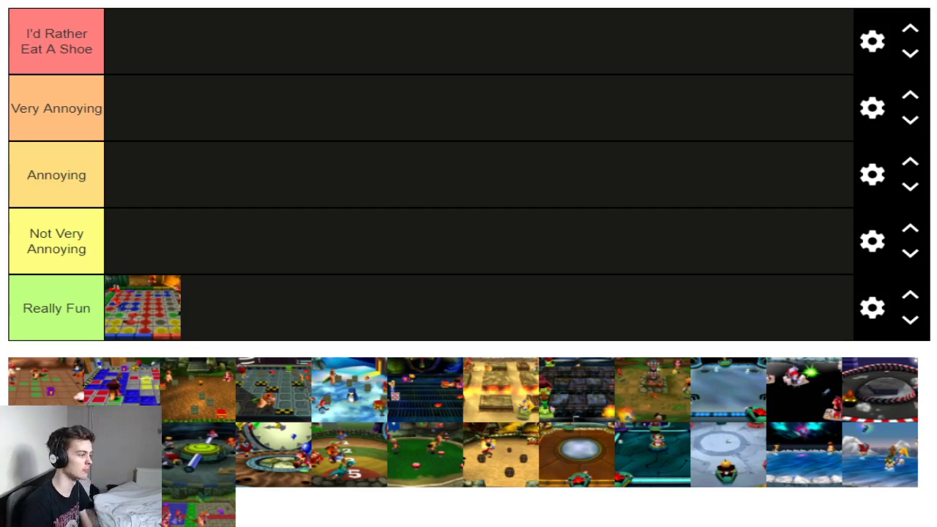
- Place the brown board-grid screenshot in the Very Annoying row
drag(46, 380, 143, 107)
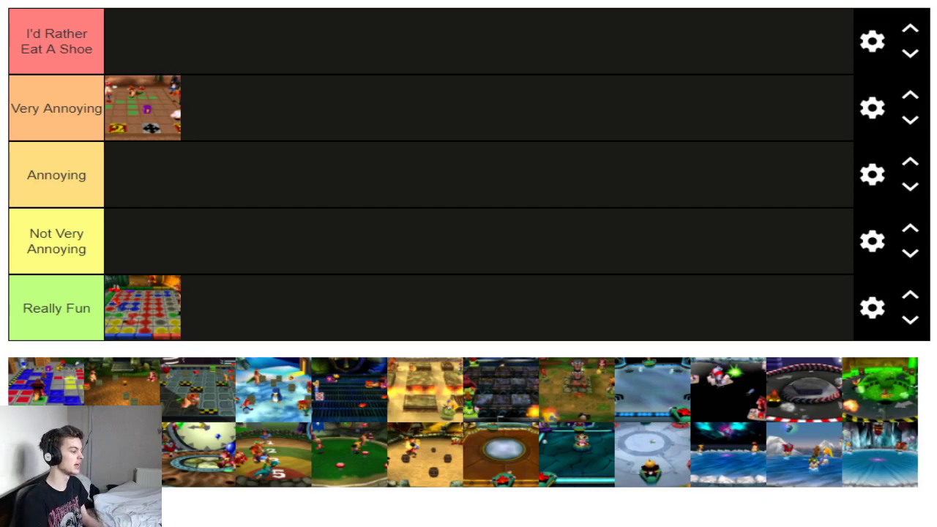
- Place the blue-and-red block-grid screenshot in the Not Very Annoying row
drag(46, 381, 142, 242)
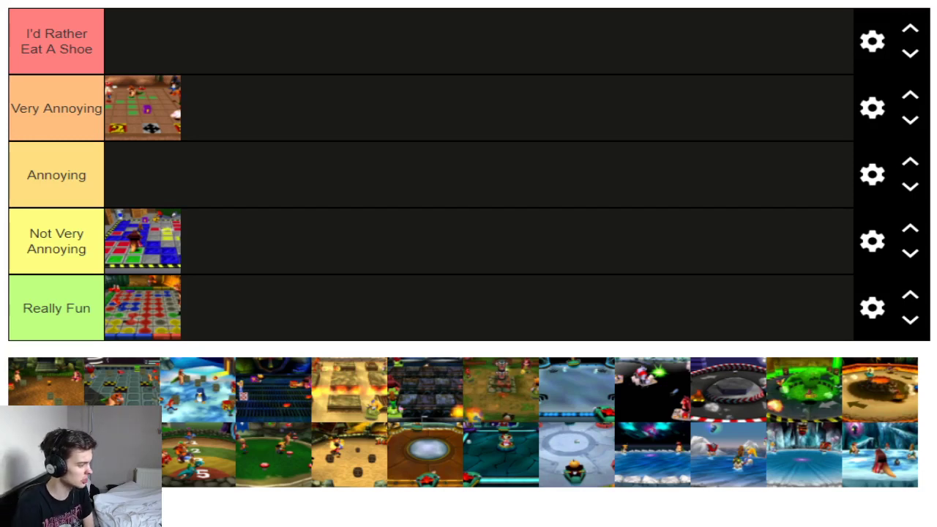
- Add the grassy forest stage and the grey hazard-striped arena to Really Fun
drag(46, 381, 220, 307)
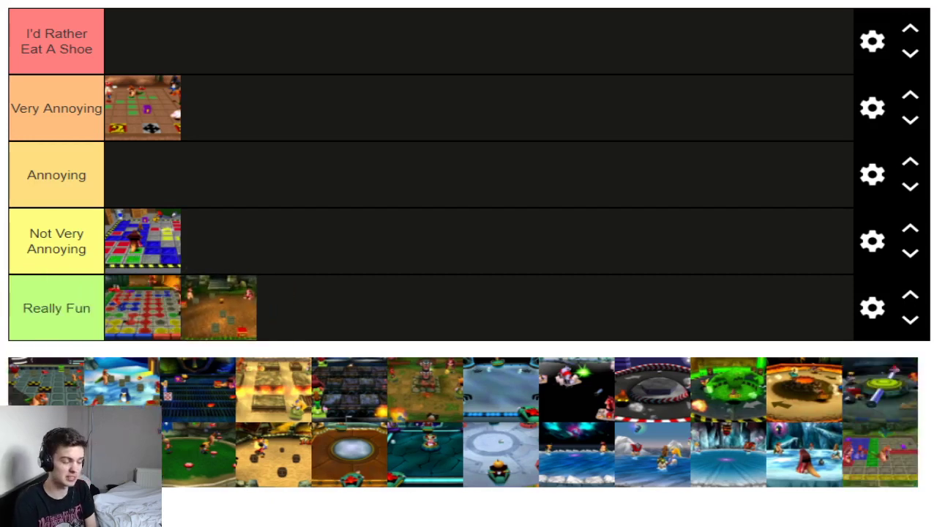
drag(46, 380, 297, 300)
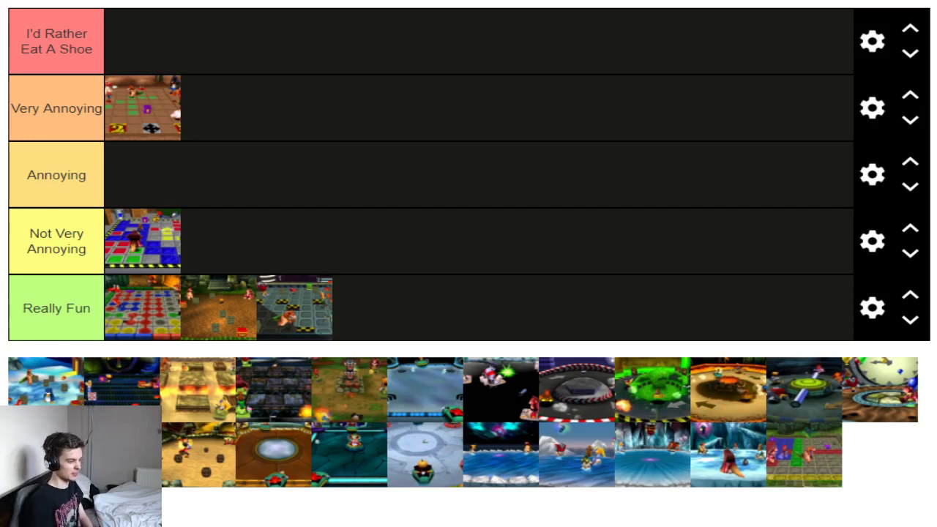
- Add the penguins-on-ice stage and the dark blue-grid arena to Very Annoying
drag(46, 379, 218, 110)
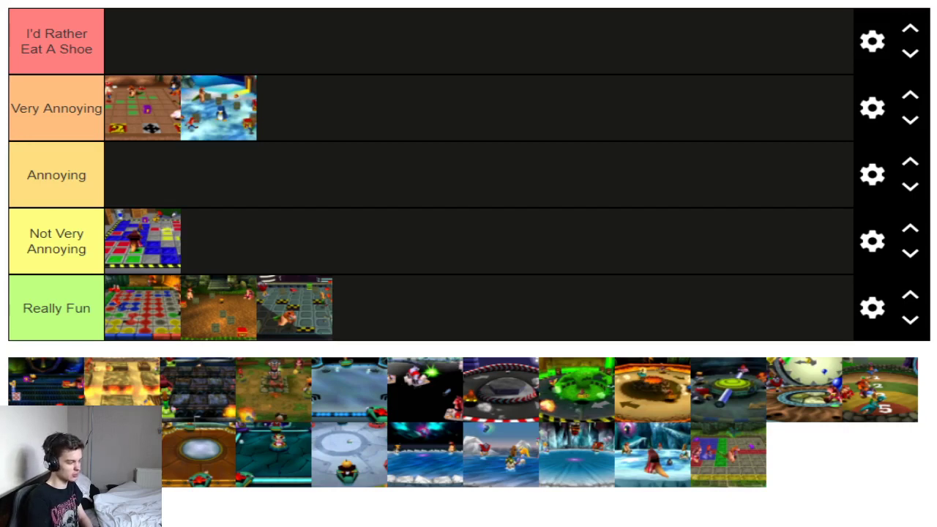
drag(45, 381, 294, 108)
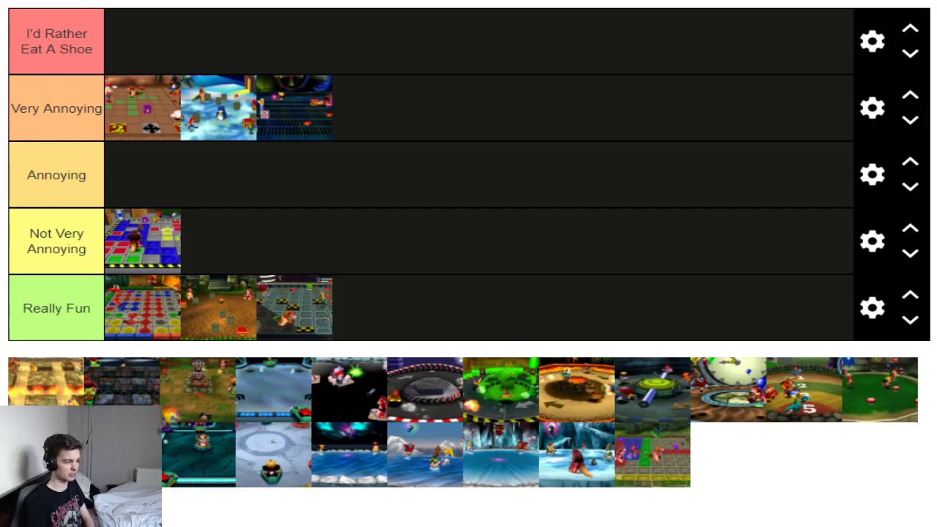
drag(45, 388, 370, 307)
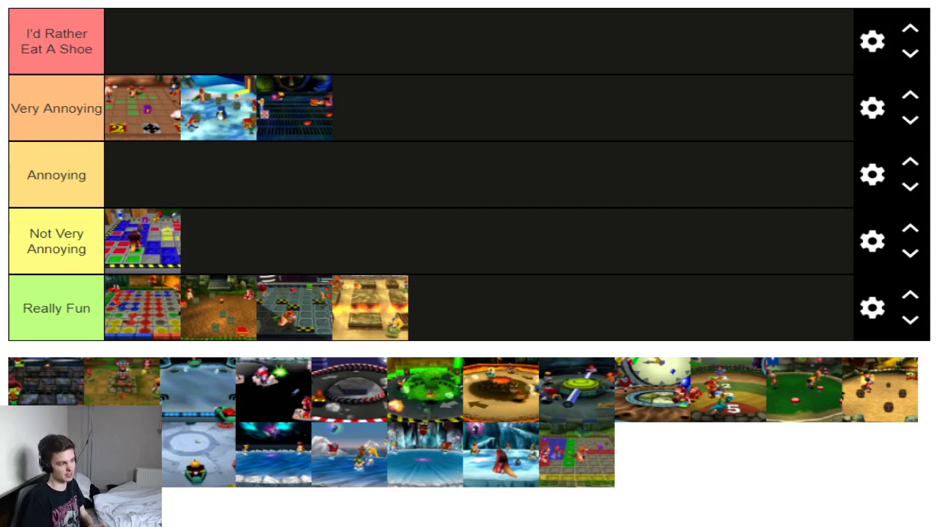
- Rank the dark stone-walled grid stage as Annoying and the brown statue arena as Not Very Annoying
drag(46, 381, 139, 176)
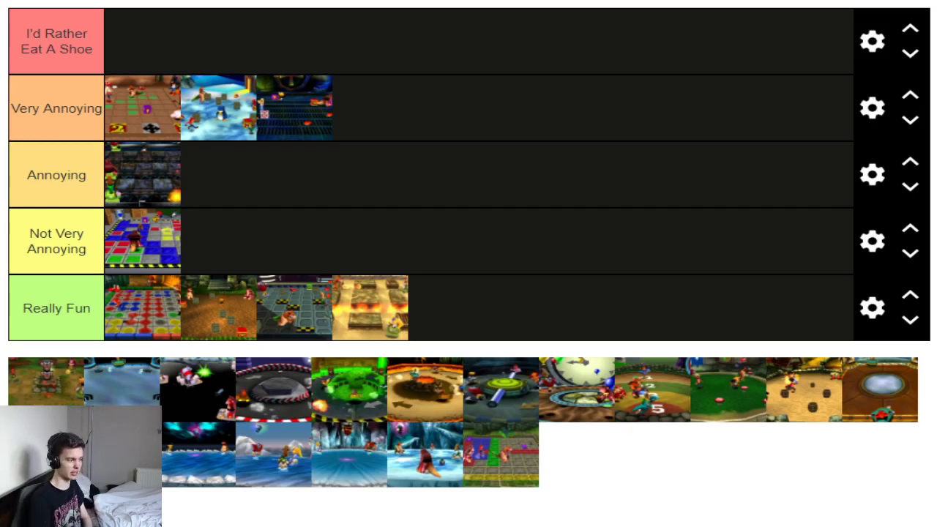
drag(46, 381, 218, 241)
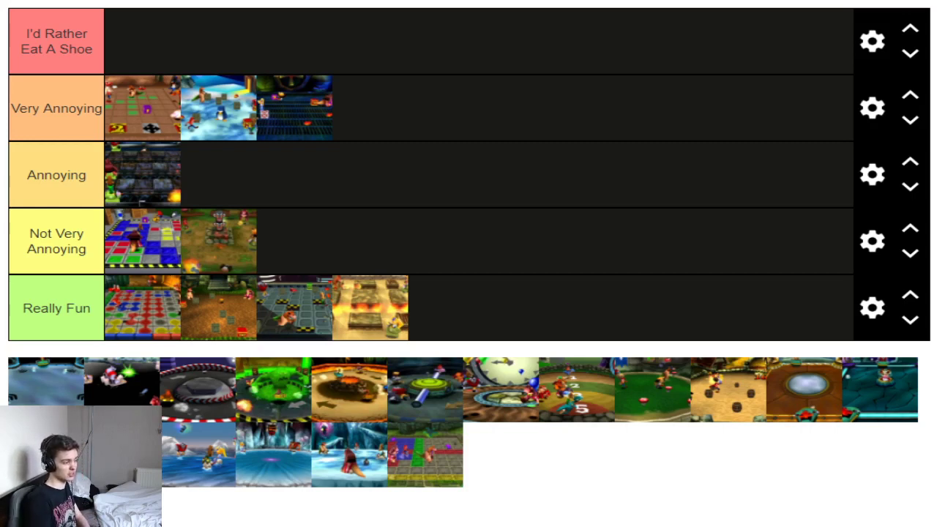
- Add the pale blue-grey arena screenshot as the fifth Really Fun image
drag(46, 381, 444, 307)
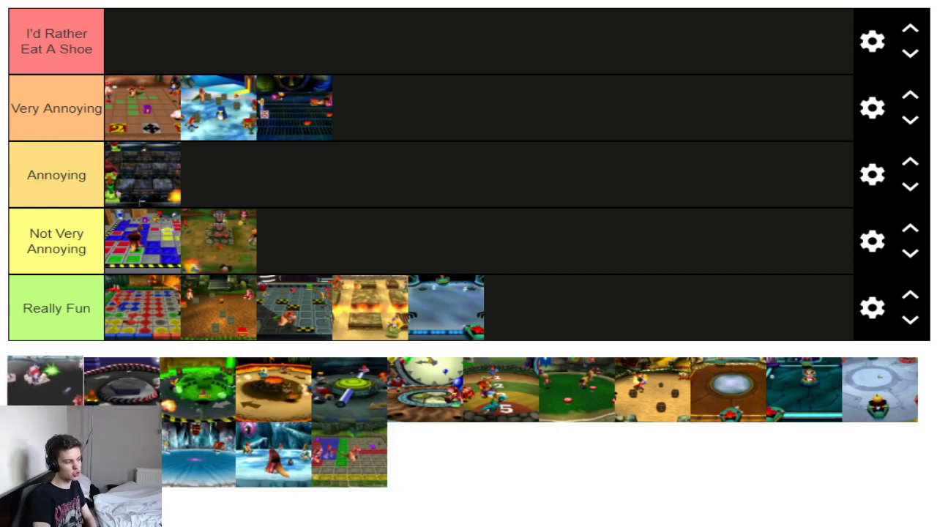
- Place the dark space-themed screenshot in the I'd Rather Eat A Shoe row
drag(45, 381, 142, 41)
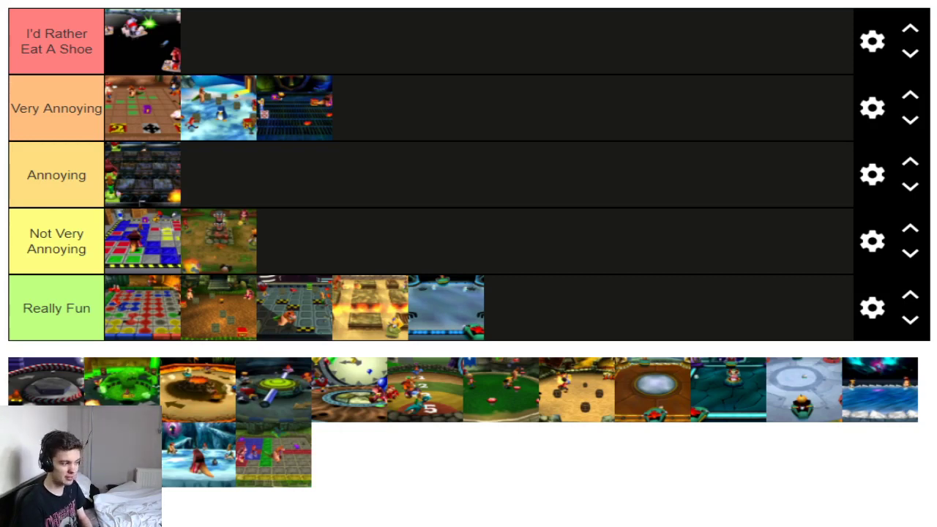
- Append the racetrack ring, green arena and orange round-pit screenshots to Really Fun
drag(46, 380, 521, 307)
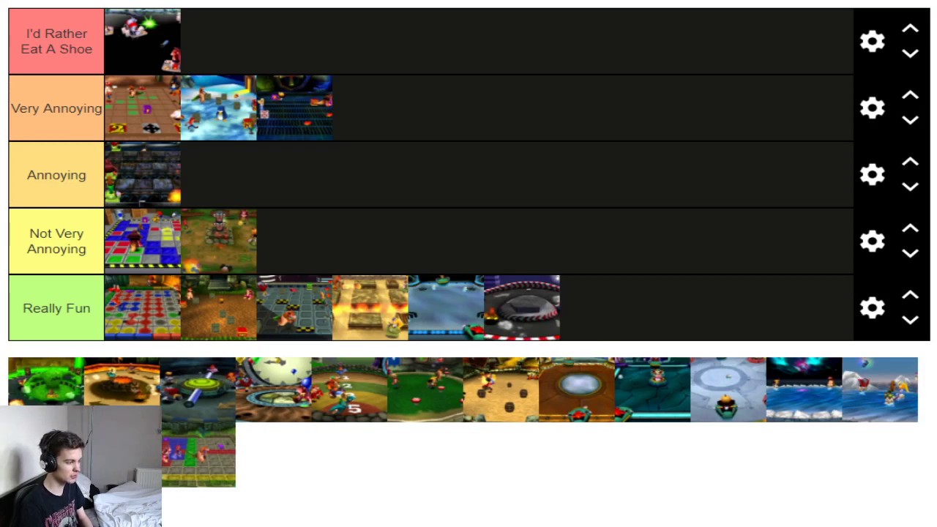
drag(45, 380, 63, 395)
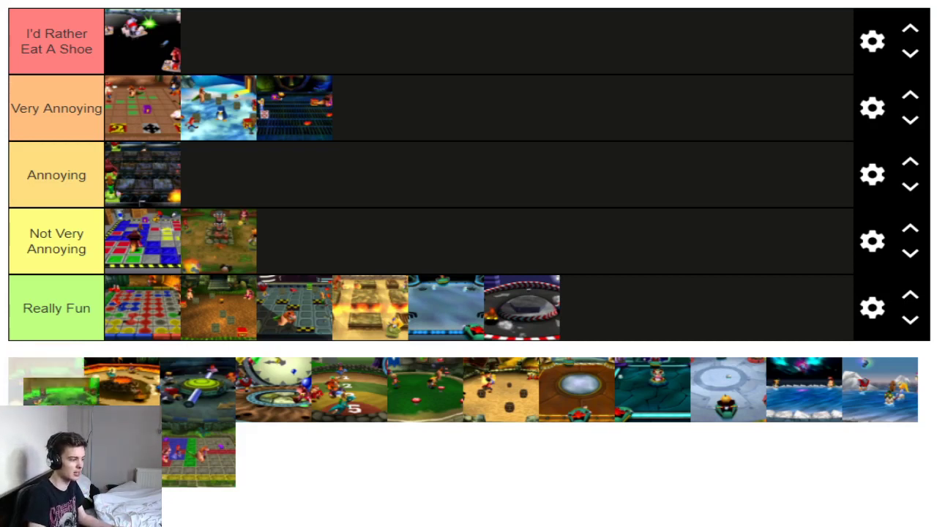
drag(46, 381, 597, 308)
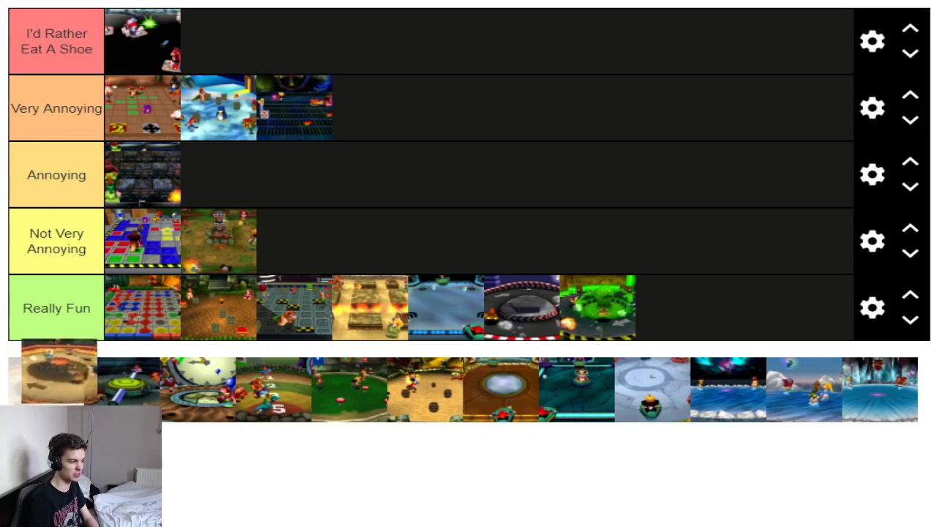
drag(47, 389, 673, 307)
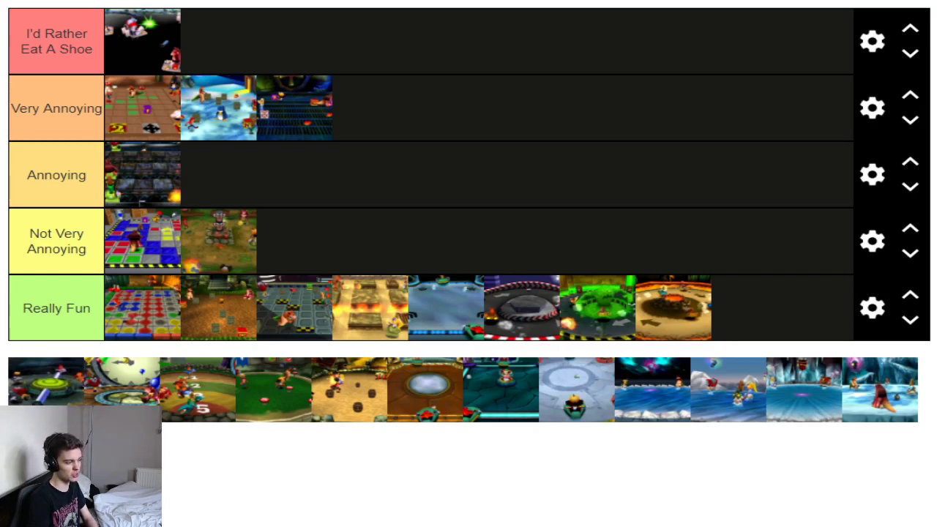
- Append the grey arena with the green target pad to the end of Really Fun
drag(45, 389, 748, 307)
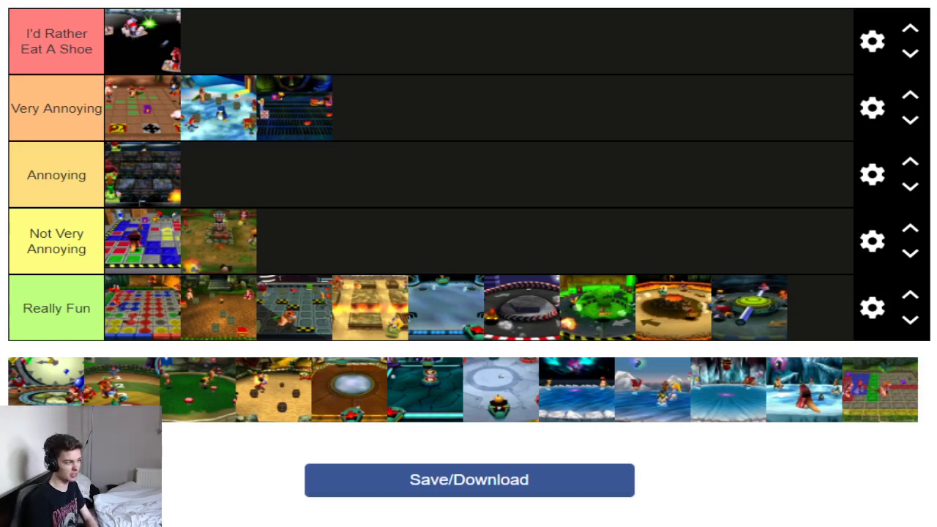
- Rank the clock-face stage as Annoying and the numbered-marker arena as Not Very Annoying
drag(45, 389, 218, 174)
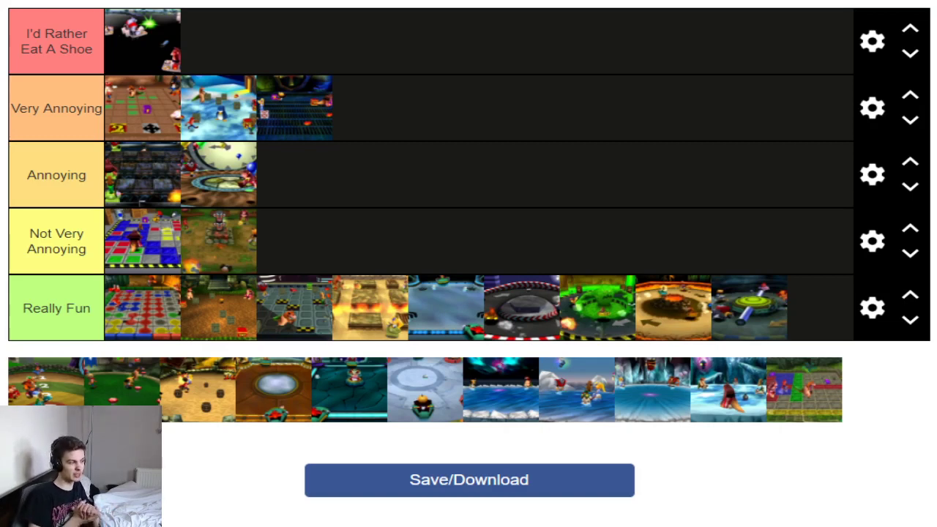
drag(45, 389, 294, 240)
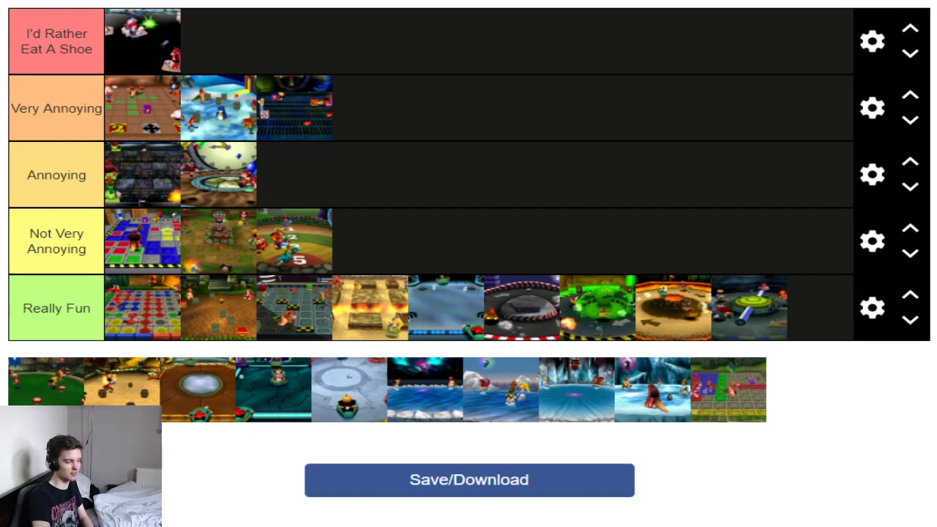
- Place the grassy green arena screenshot into the Not Very Annoying row
drag(46, 388, 373, 245)
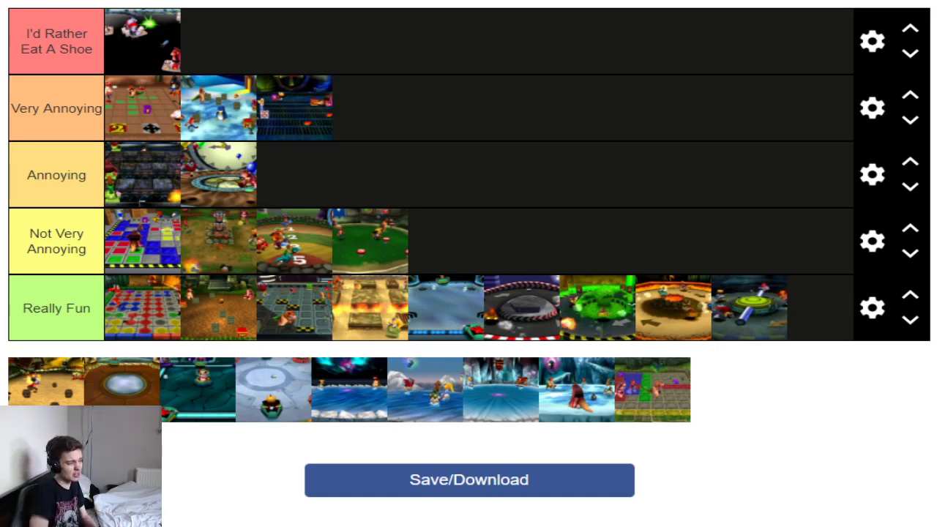
- Place the sandy arena with dark barrels into the Not Very Annoying row
drag(45, 381, 351, 242)
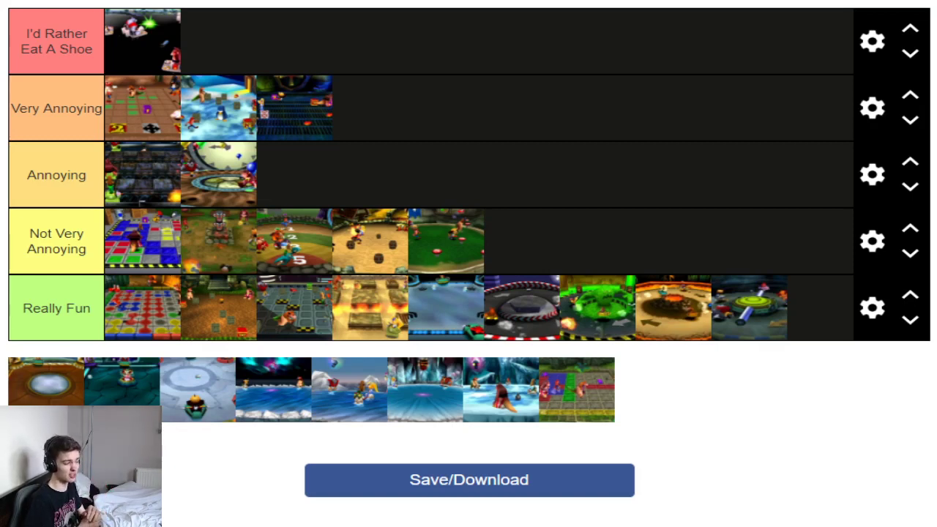
- Rank the ice-rink arena last in Not Very Annoying and the dark teal stage in Very Annoying
drag(46, 380, 521, 240)
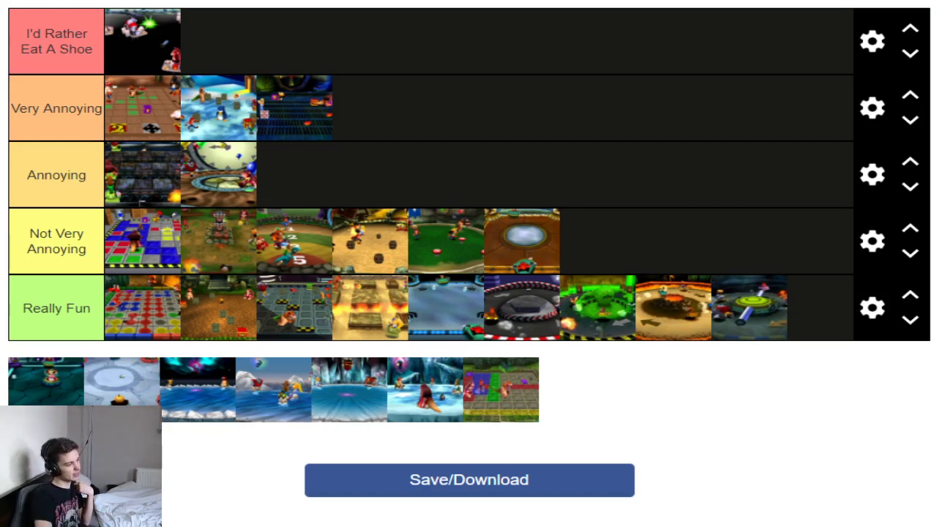
drag(45, 381, 370, 108)
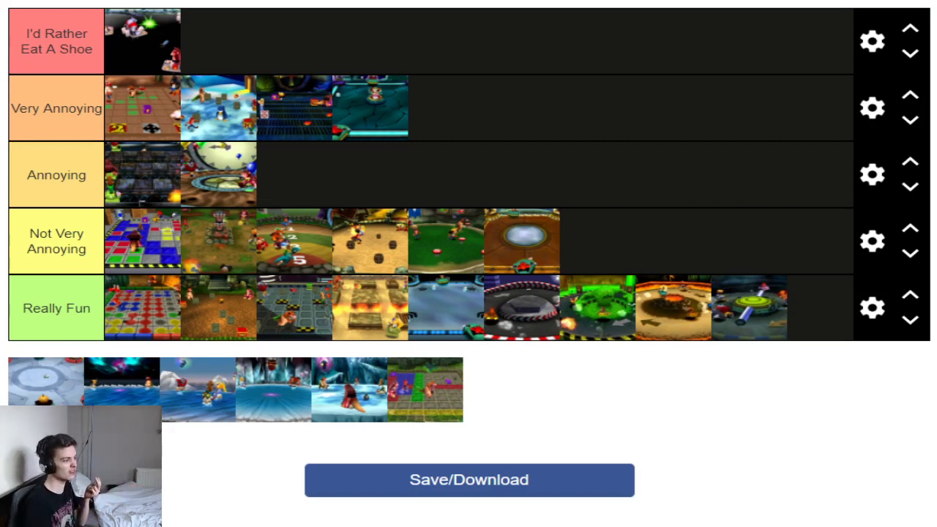
- Move the dark teal stage from Very Annoying into I'd Rather Eat A Shoe
drag(369, 107, 218, 40)
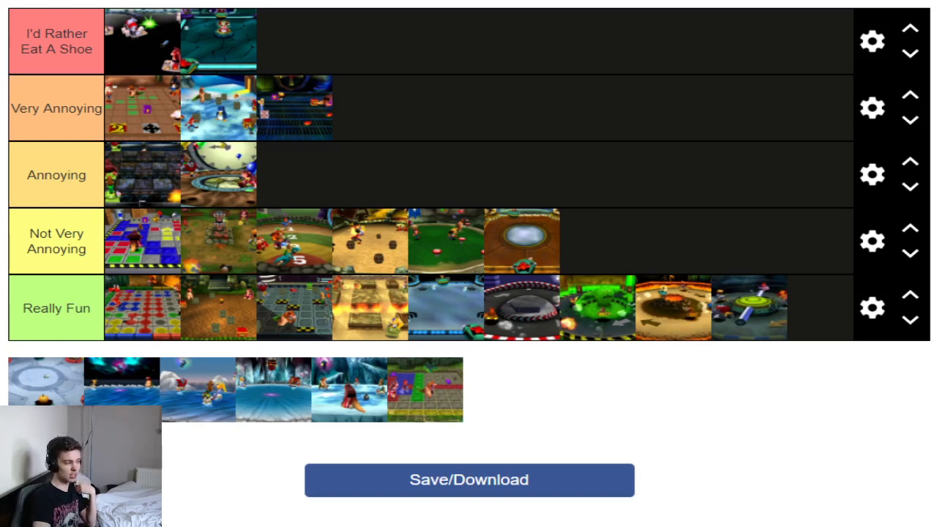
- Add the snowy white arena as the tenth image in Really Fun
drag(45, 380, 816, 310)
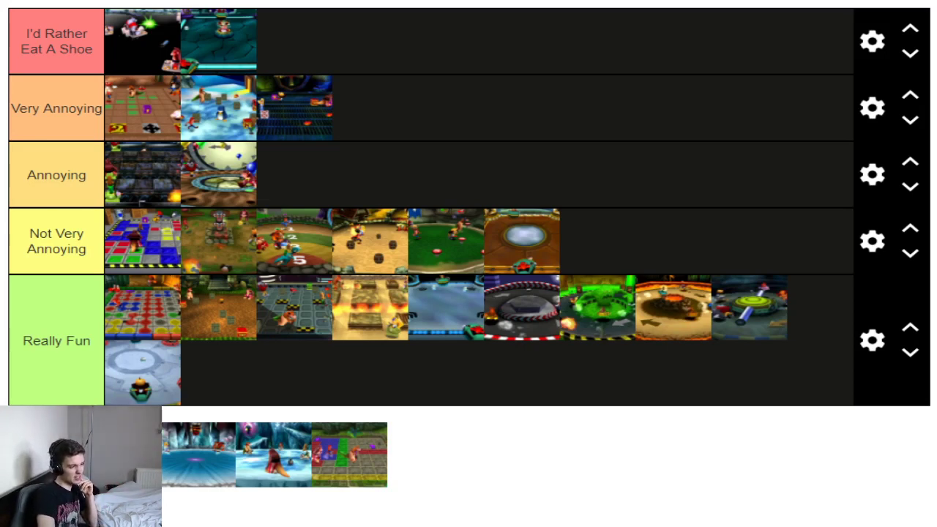
- Rank the icy neon-sky water stage as Annoying and the surfing stage after the porthole arena in Not Very Annoying
drag(199, 455, 294, 174)
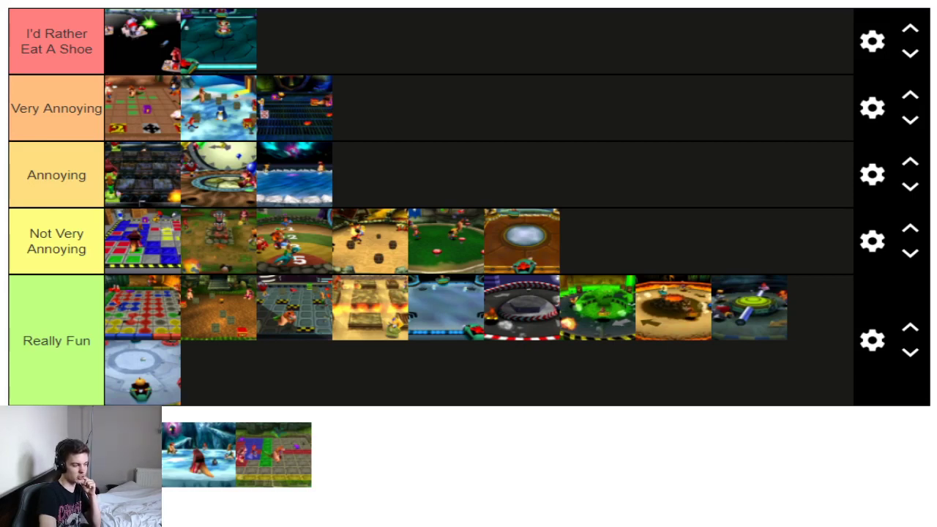
drag(198, 454, 599, 240)
drag(521, 240, 414, 243)
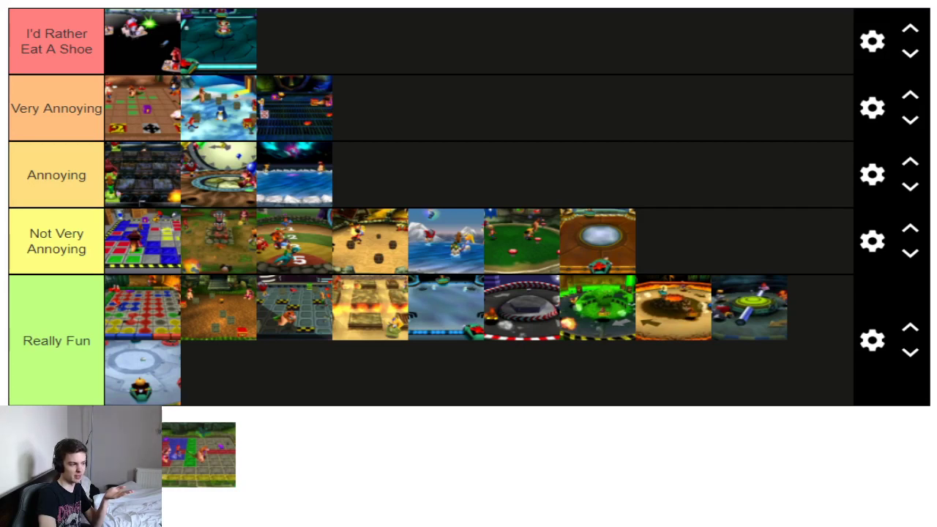
- Reorder Not Very Annoying with surfing before barrels and porthole fourth, then add the icy rink
drag(446, 240, 371, 240)
drag(598, 240, 370, 240)
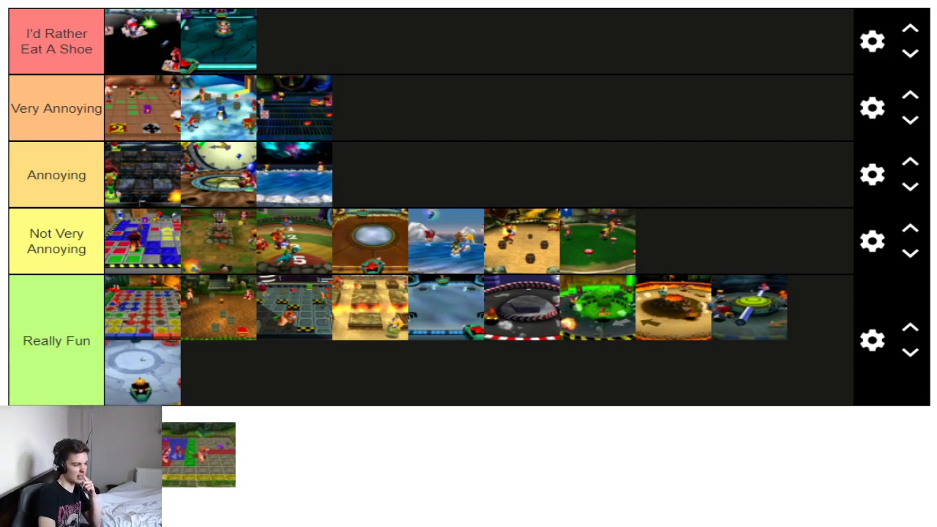
drag(198, 455, 443, 241)
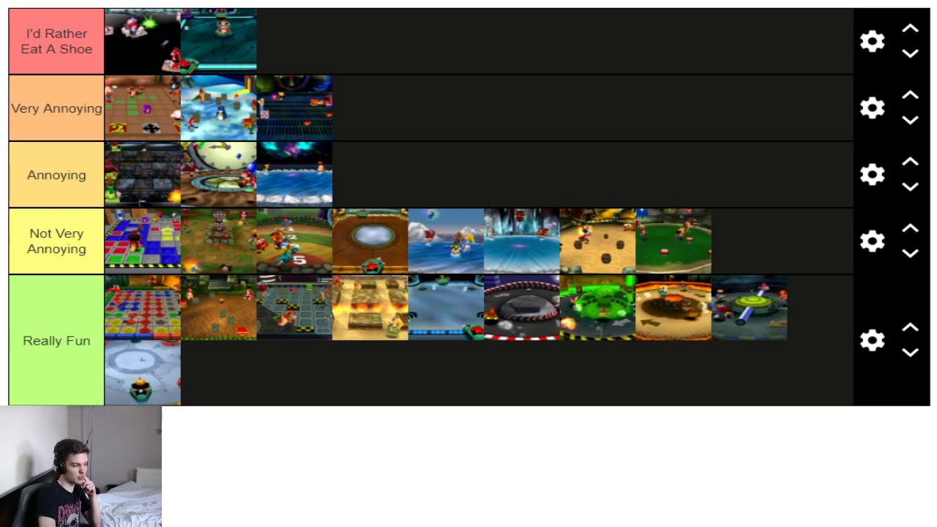
- Place the icy cavern screenshot beside the snowy arena in Really Fun's second row
drag(125, 447, 219, 371)
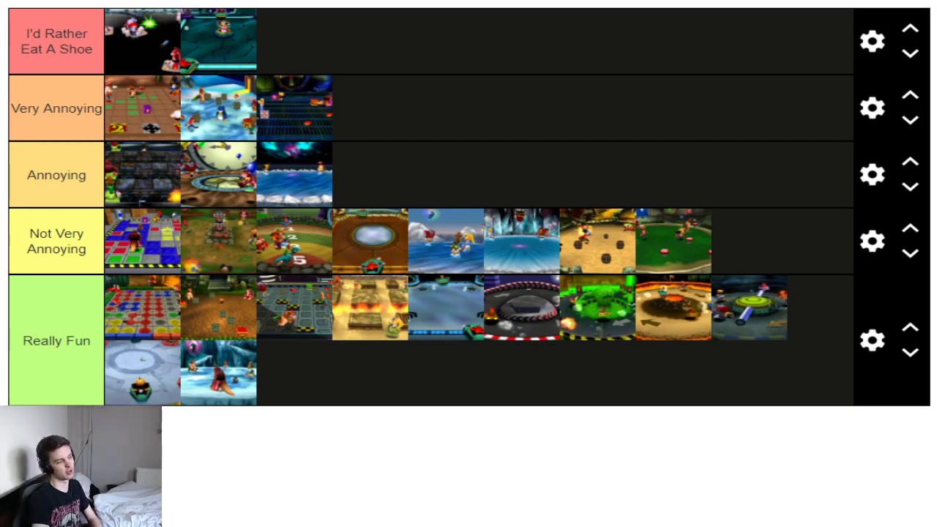
- Put the green-and-red tiled board screenshot fourth in the Annoying tier
drag(648, 512, 358, 173)
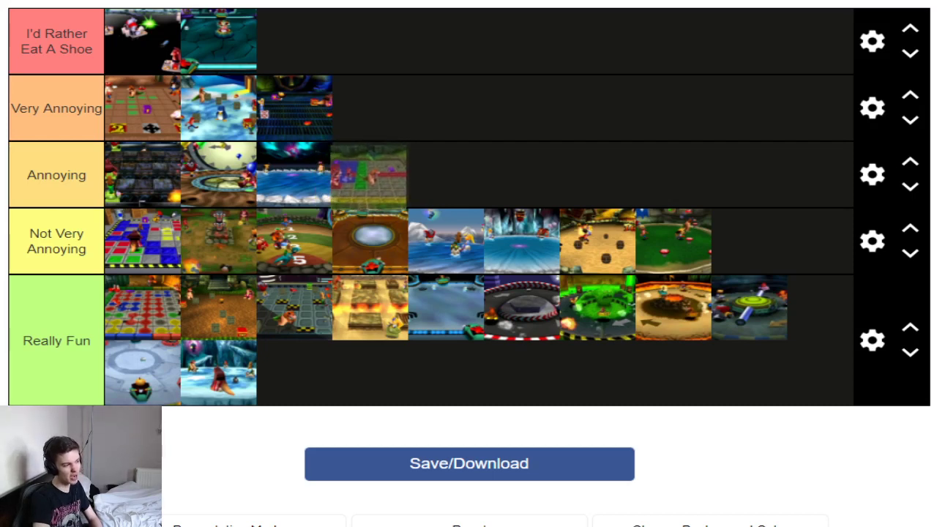